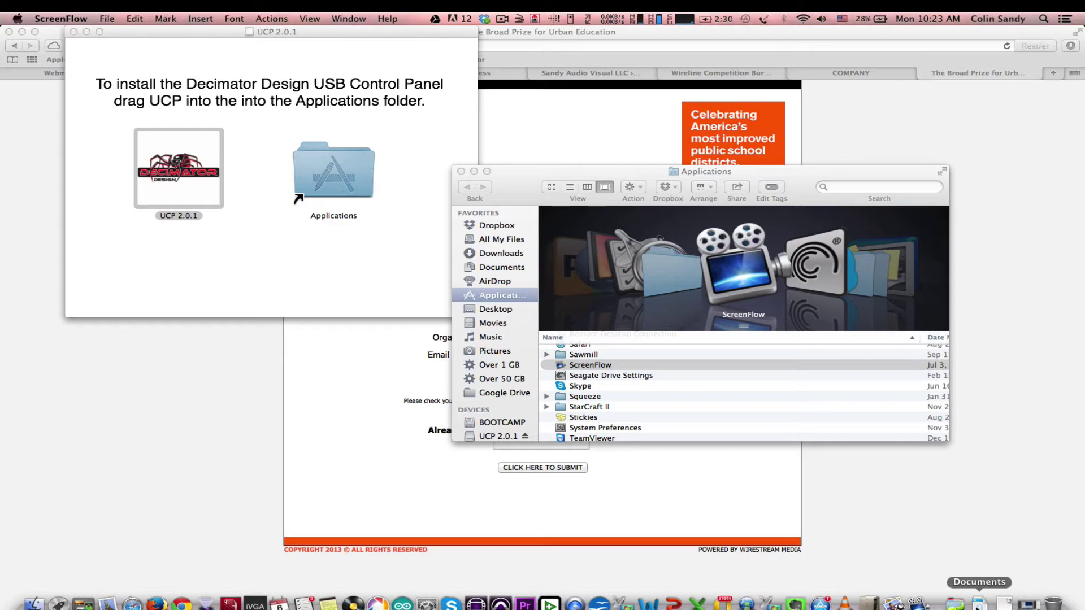
# Step: Show all applications, scroll to the bottom and launch UCP 2.0.1, triggering the unidentified-developer warning
pyautogui.click(954, 604)
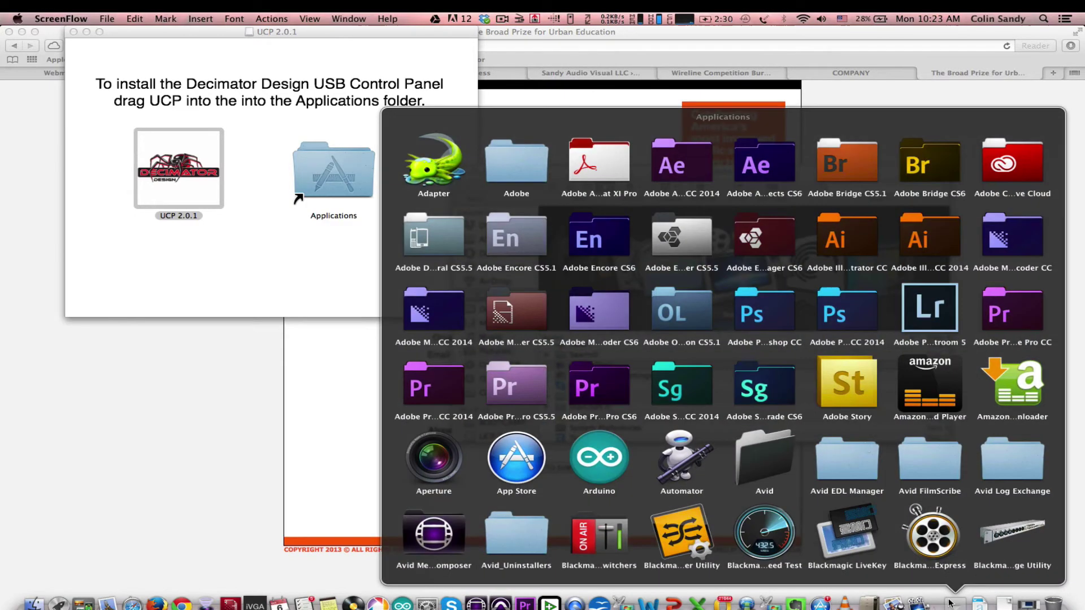
pyautogui.scroll(-15, 857, 429)
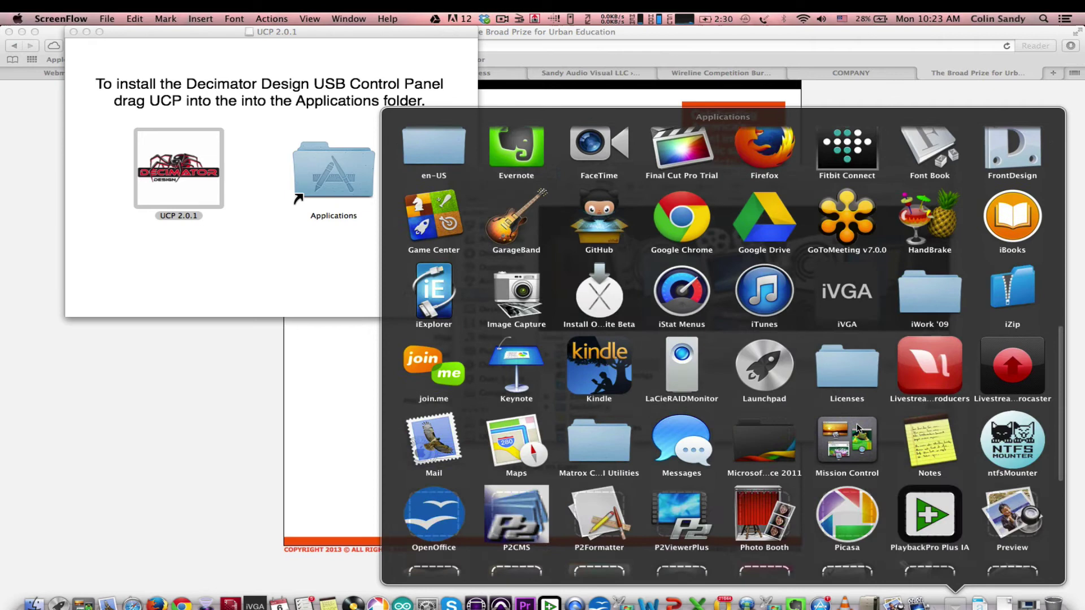
pyautogui.scroll(-3, 857, 428)
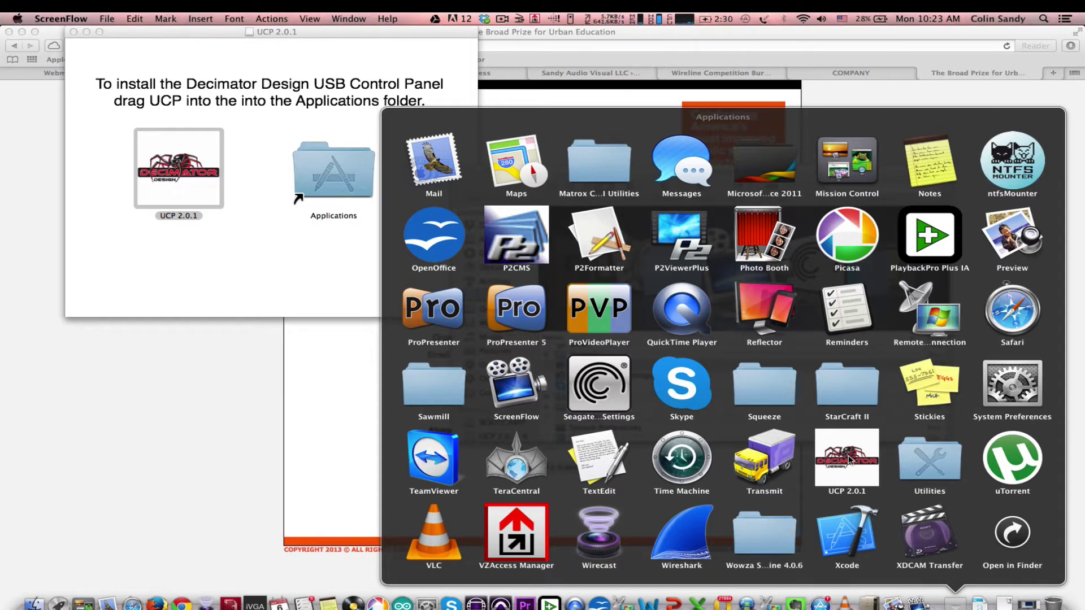
pyautogui.click(848, 458)
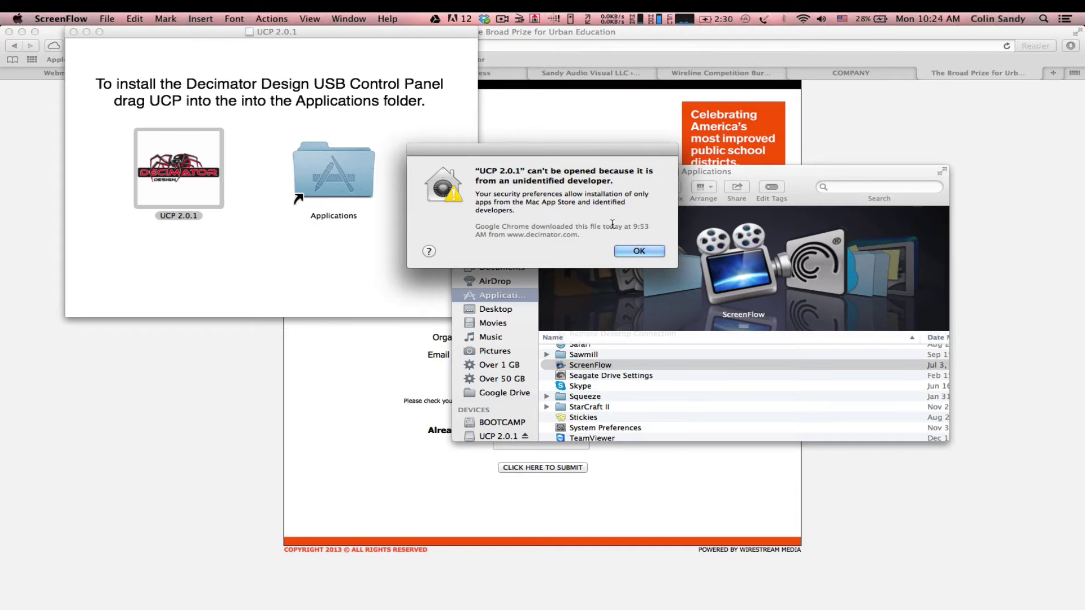
# Step: Dismiss the warning, then open UCP 2.0.1 from its Applications context menu and confirm the security override
pyautogui.click(642, 251)
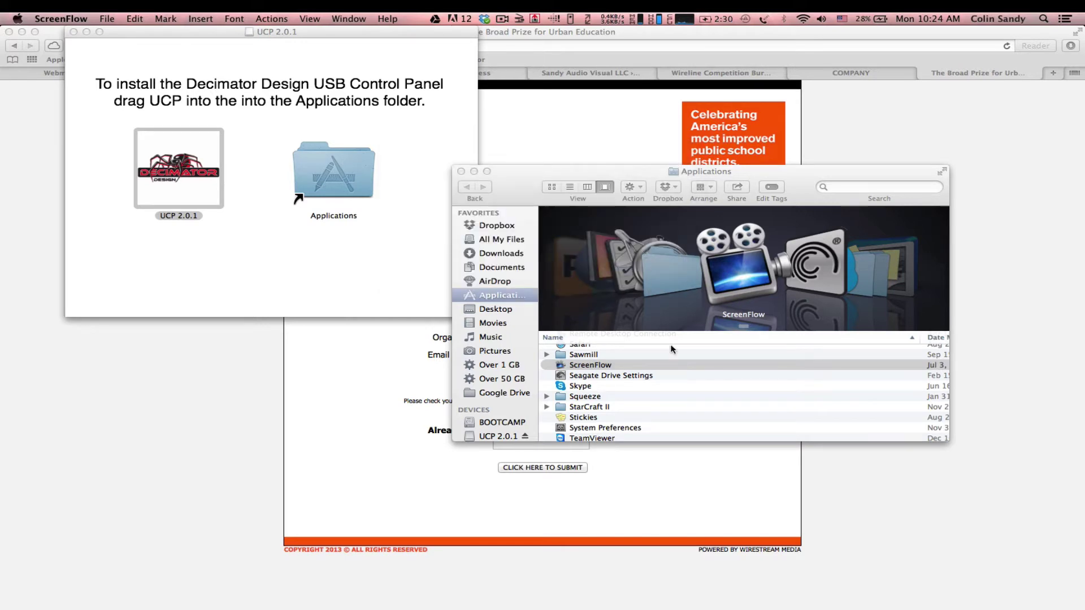
pyautogui.scroll(-5, 674, 366)
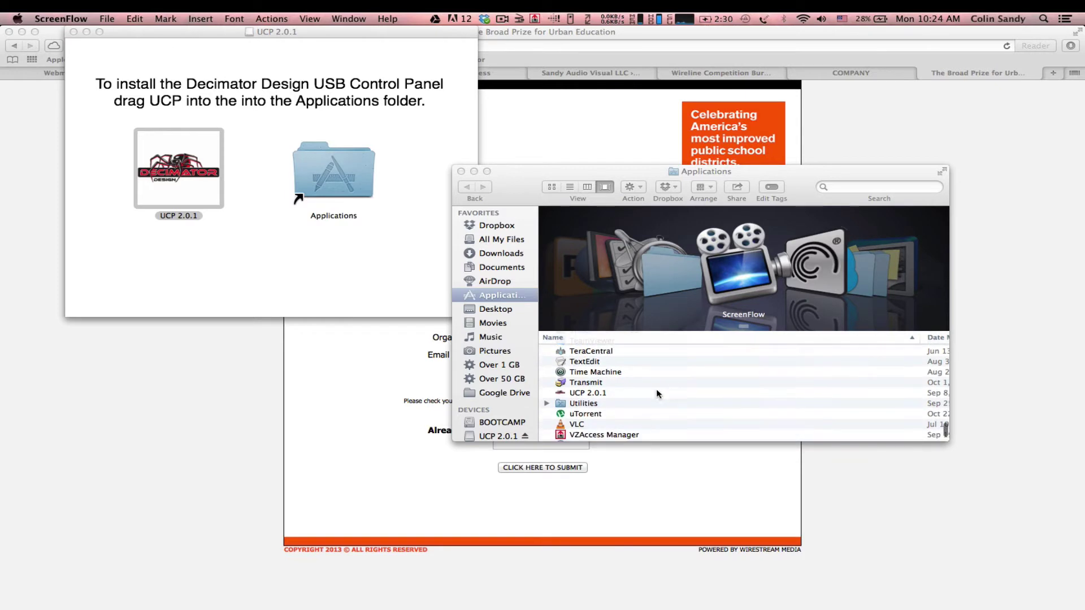
pyautogui.click(599, 395)
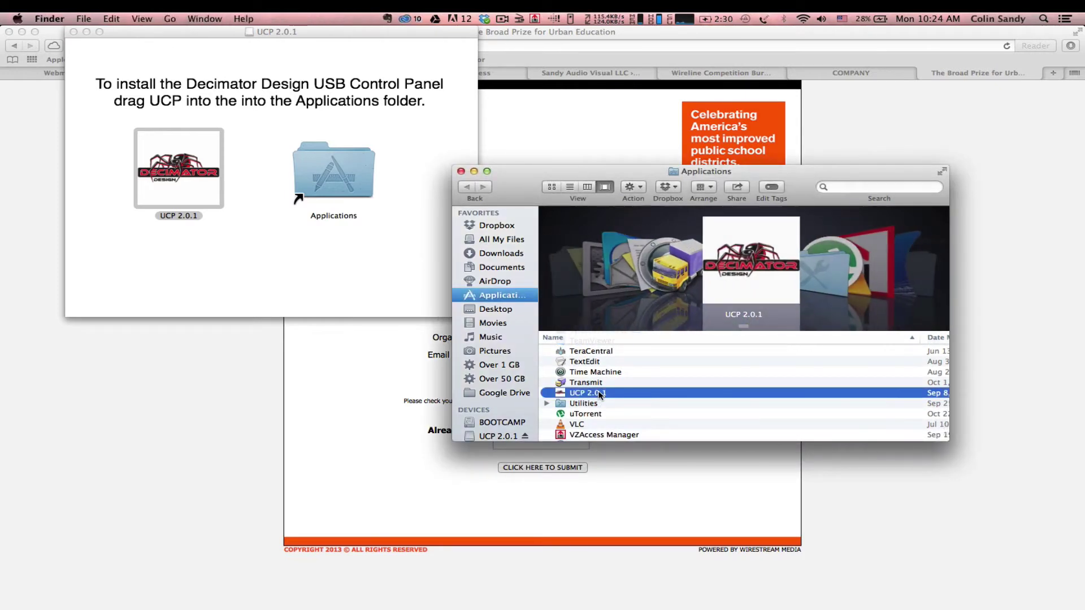
pyautogui.rightClick(599, 395)
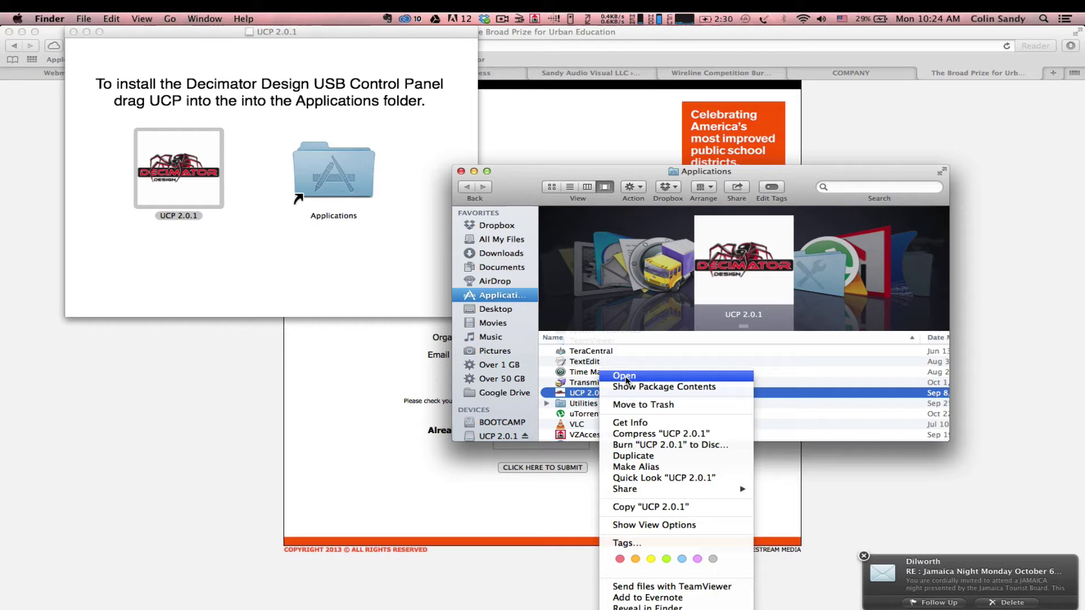
pyautogui.click(625, 379)
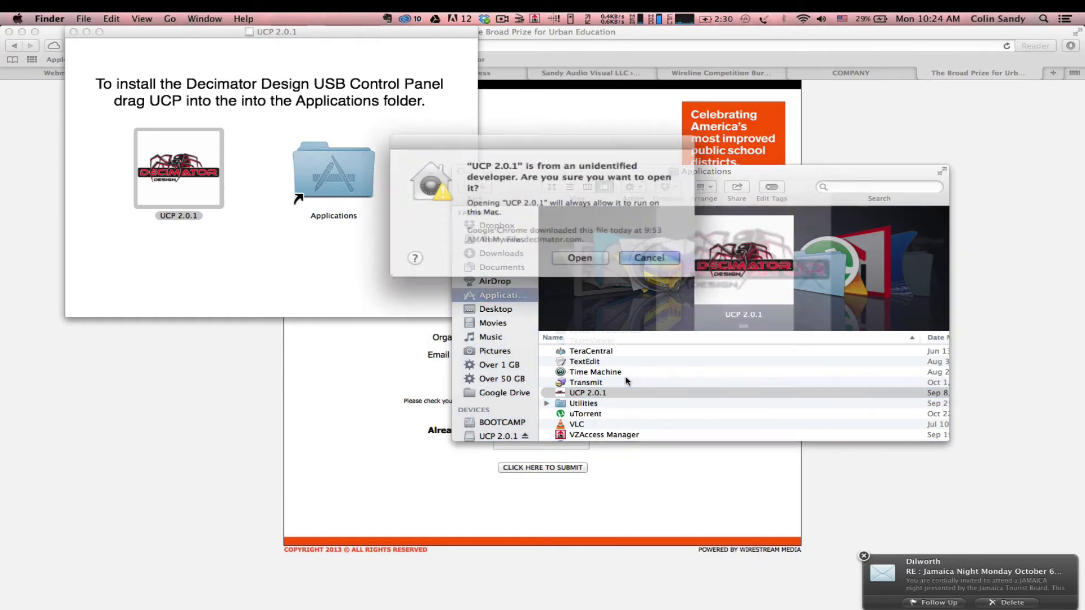
pyautogui.click(577, 252)
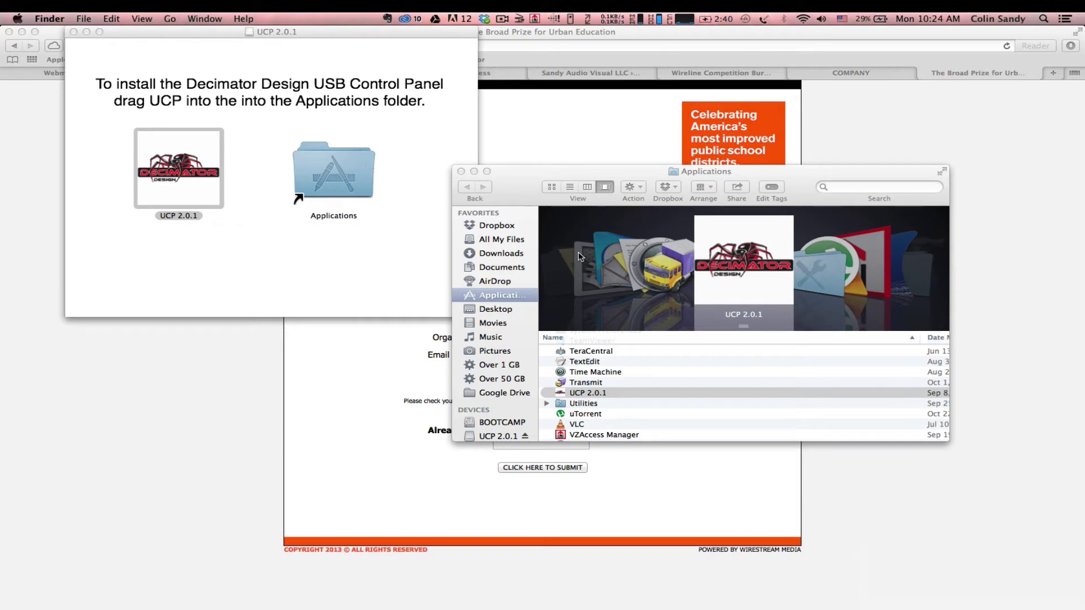
# Step: Launch UCP 2.0.1 from the Dock and centre its window, showing Available Devices = 0
pyautogui.moveTo(608, 602)
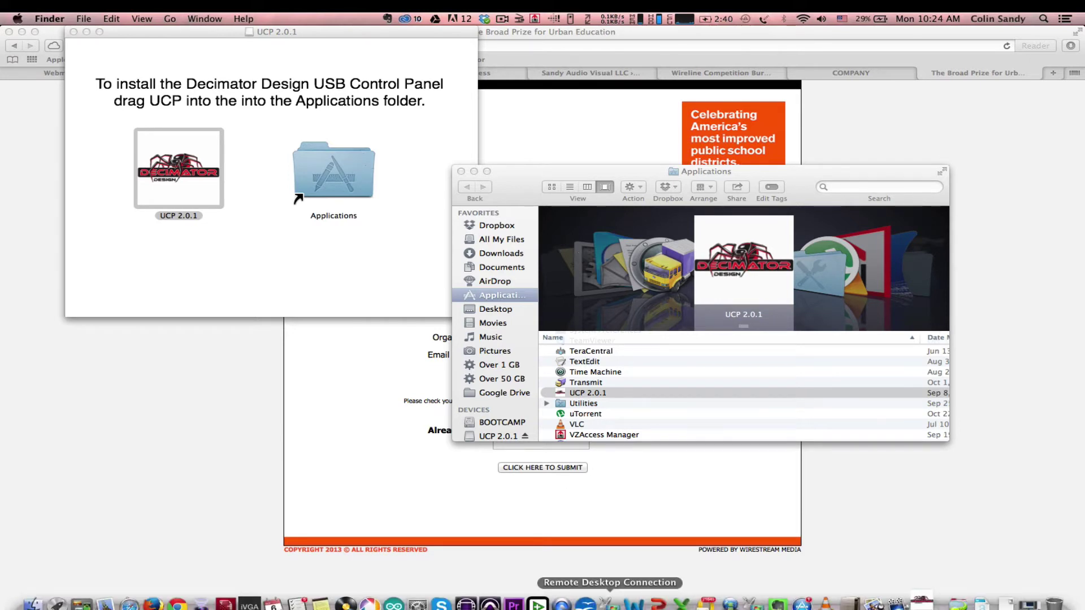
pyautogui.click(924, 604)
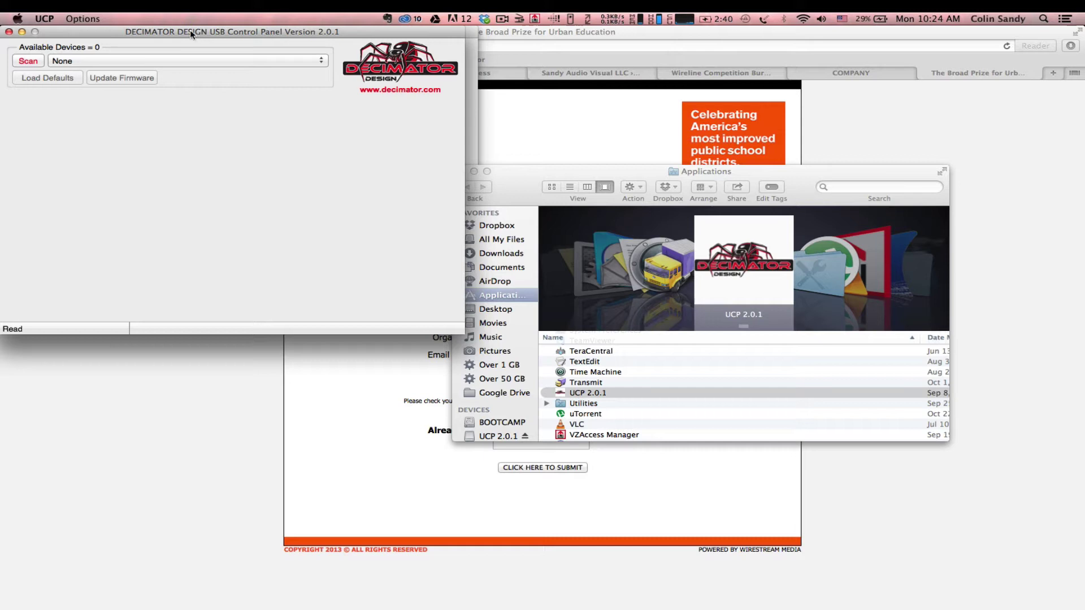
pyautogui.moveTo(189, 30); pyautogui.dragTo(551, 169)
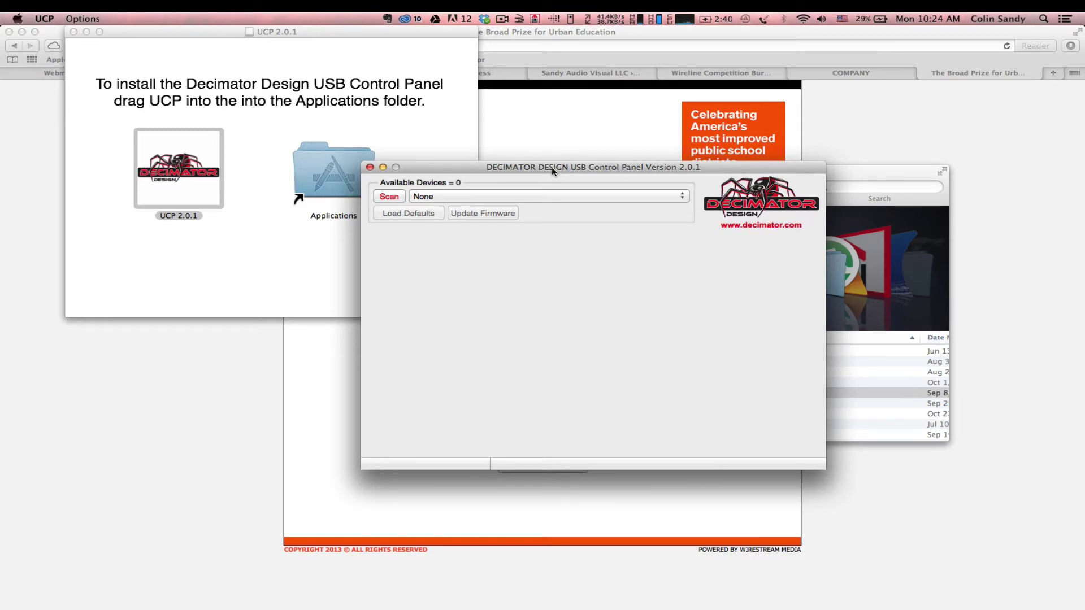
# Step: Scan for devices to find the MD-HX with firmware 1.0 and SDI/HDMI inputs unlocked
pyautogui.click(619, 198)
pyautogui.click(497, 198)
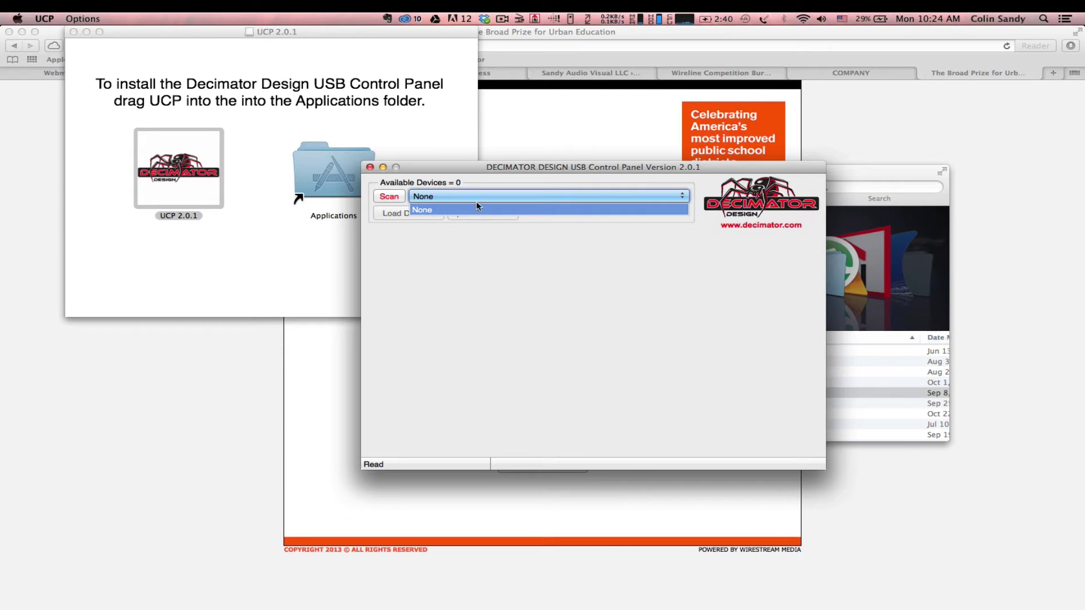
pyautogui.click(477, 209)
pyautogui.click(378, 195)
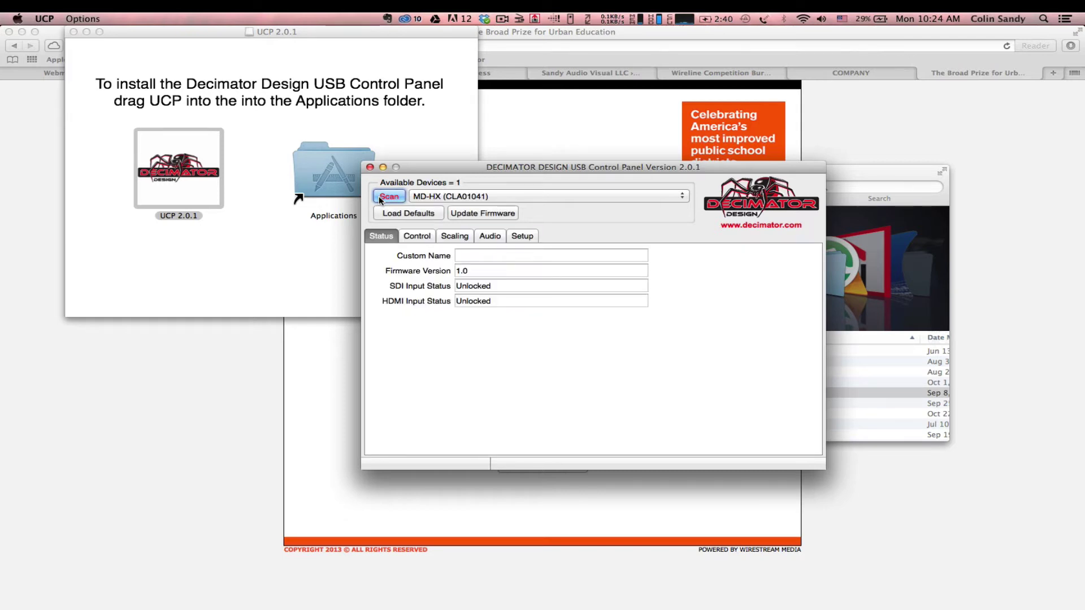
# Step: Keep MD-HX selected and show its Control tab: outputs from SDI IN, HDMI RGB 4:4:4, black background
pyautogui.click(677, 201)
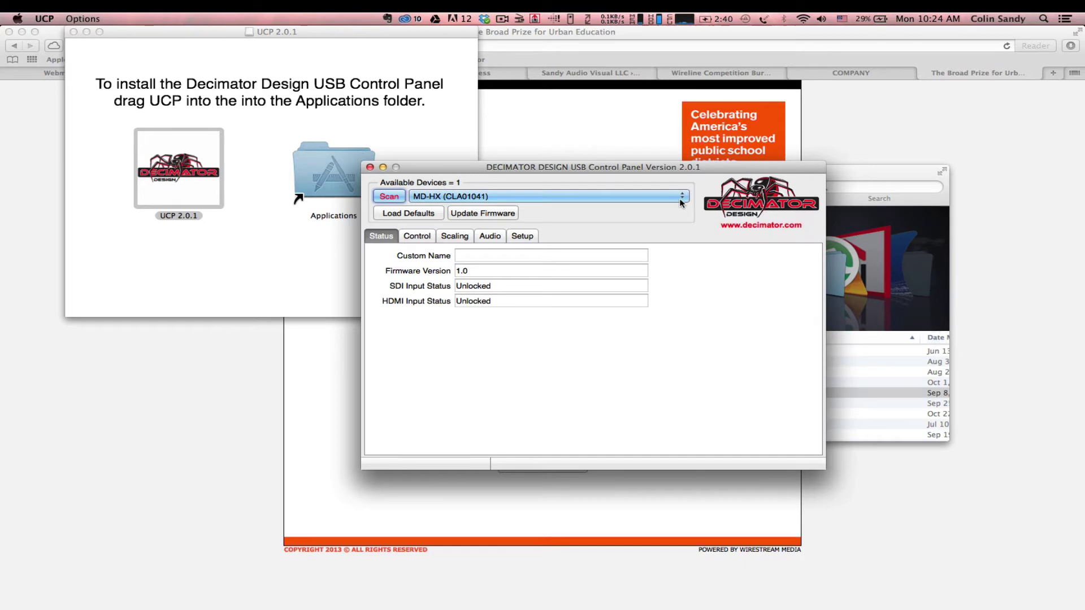
pyautogui.click(566, 196)
pyautogui.click(400, 211)
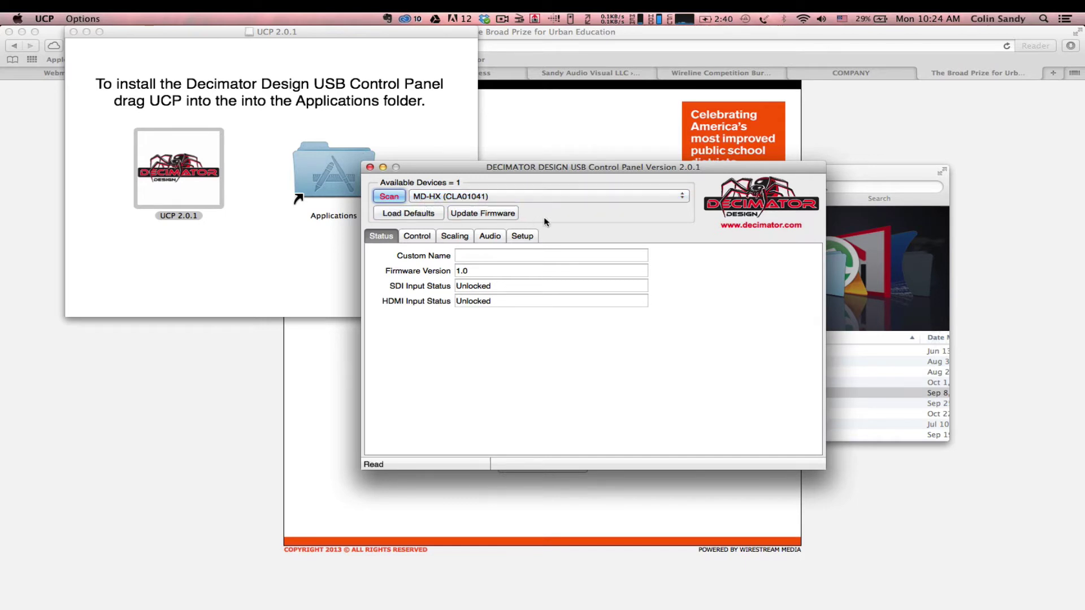
pyautogui.click(686, 194)
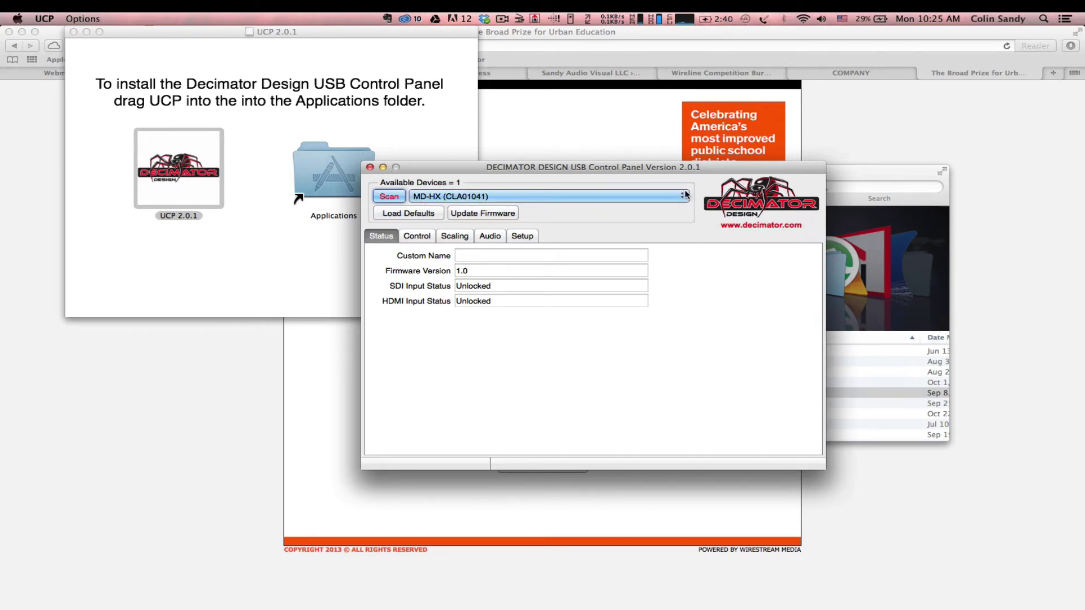
pyautogui.click(683, 223)
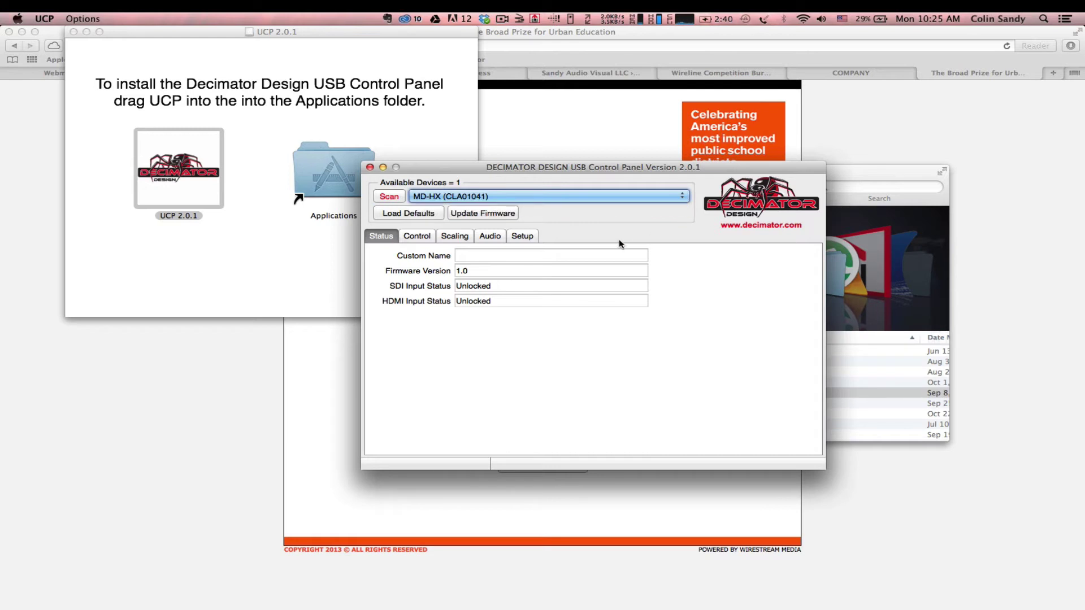
pyautogui.click(412, 214)
pyautogui.click(513, 214)
pyautogui.click(419, 238)
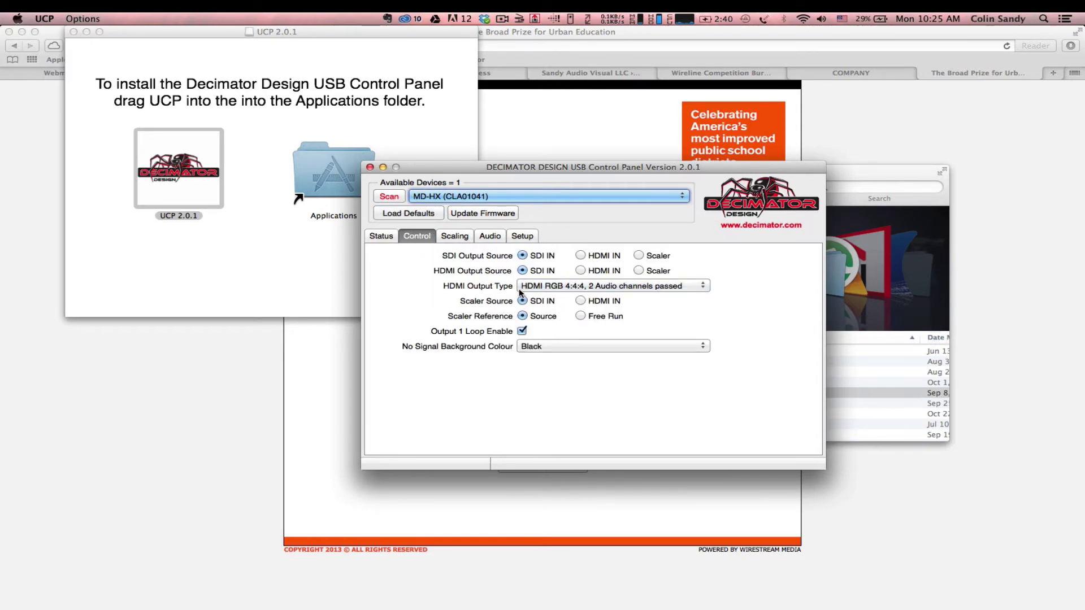
pyautogui.click(454, 237)
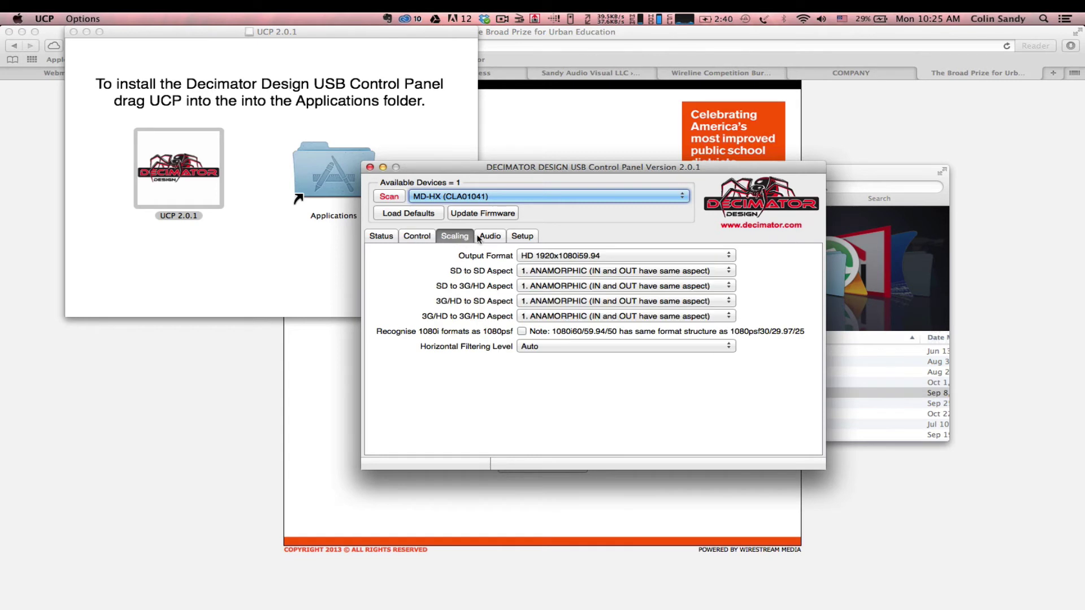
pyautogui.click(490, 238)
pyautogui.click(517, 237)
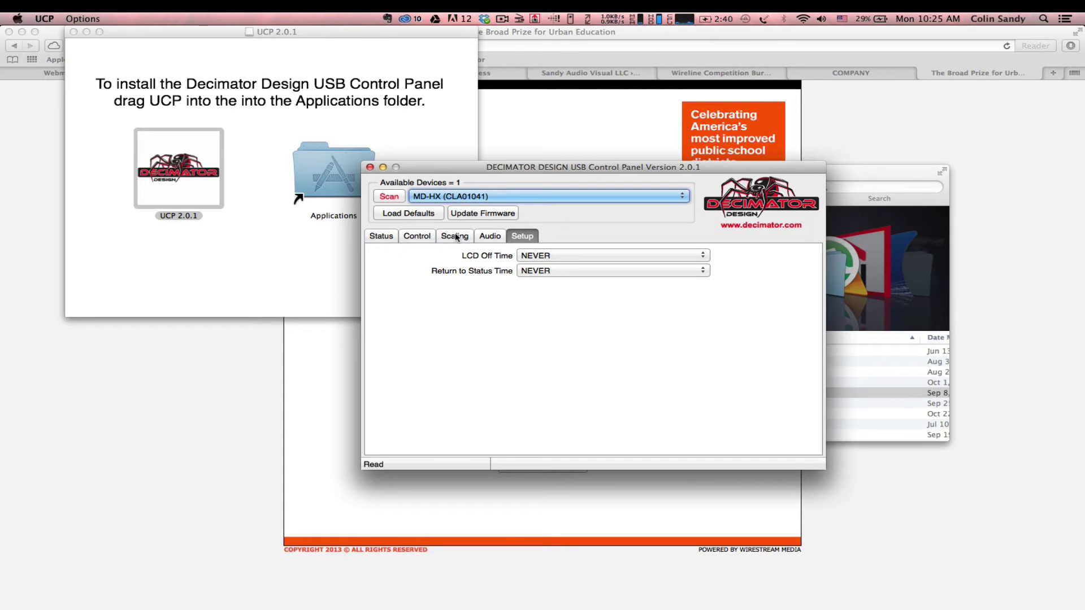
pyautogui.click(424, 239)
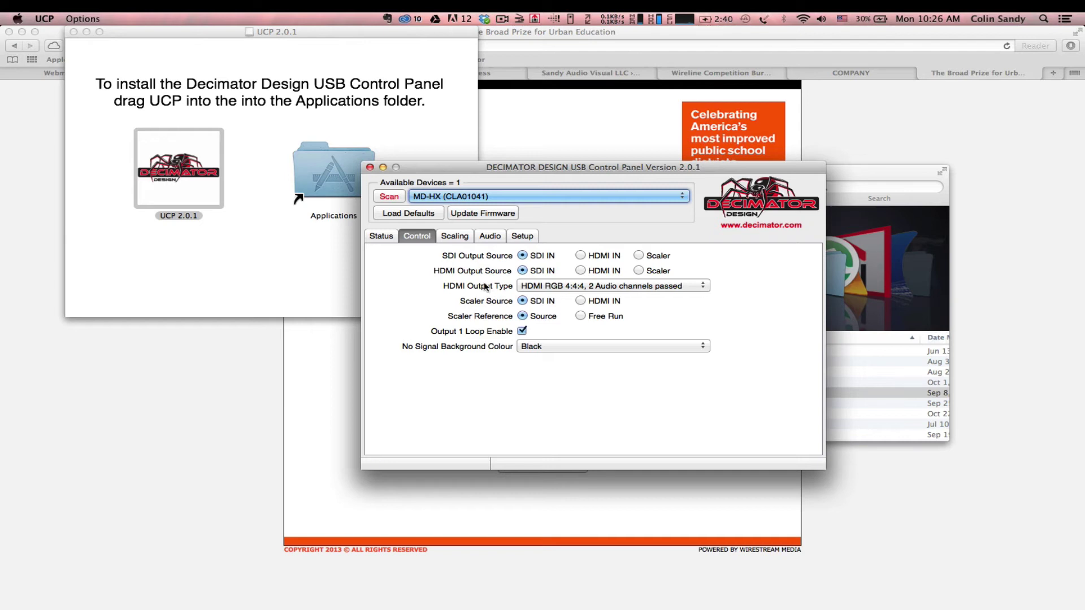
# Step: Change the HDMI Output Type to 'DVI RGB 4:4:4, No audio passed'
pyautogui.click(520, 287)
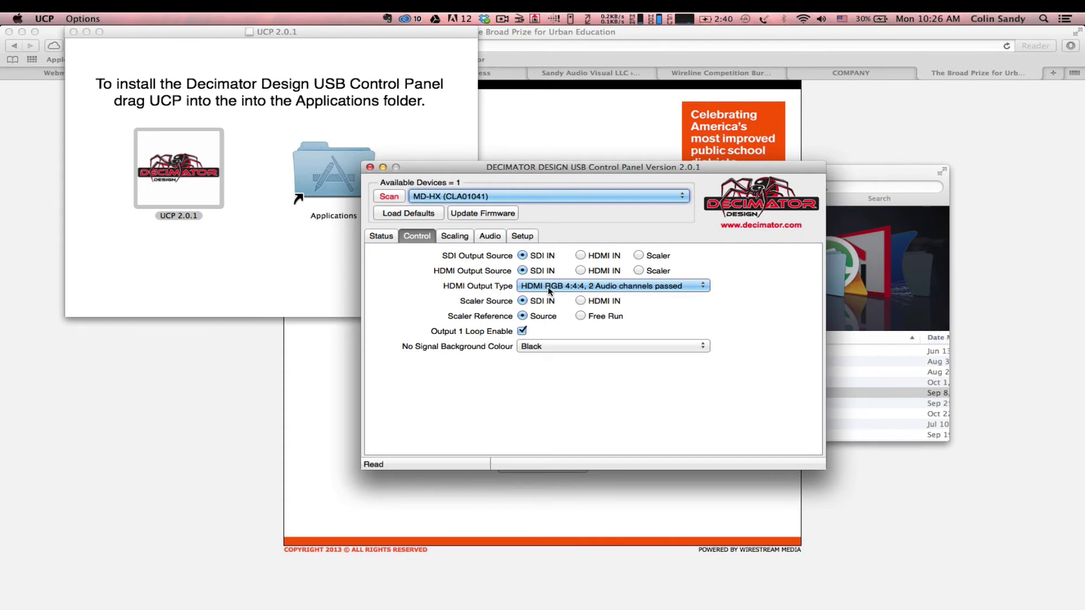
pyautogui.click(691, 287)
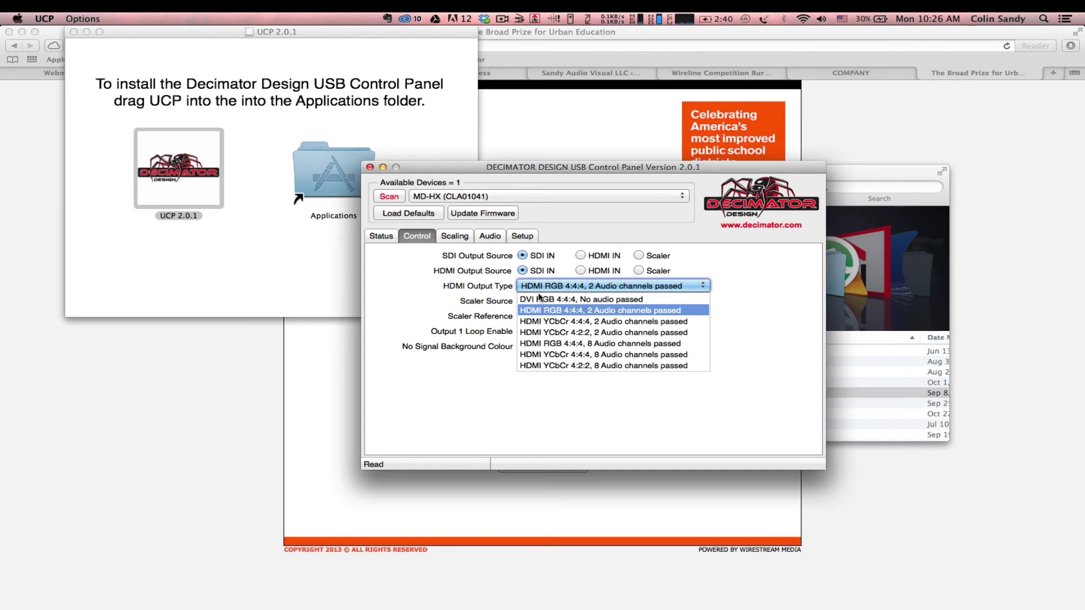
pyautogui.click(539, 300)
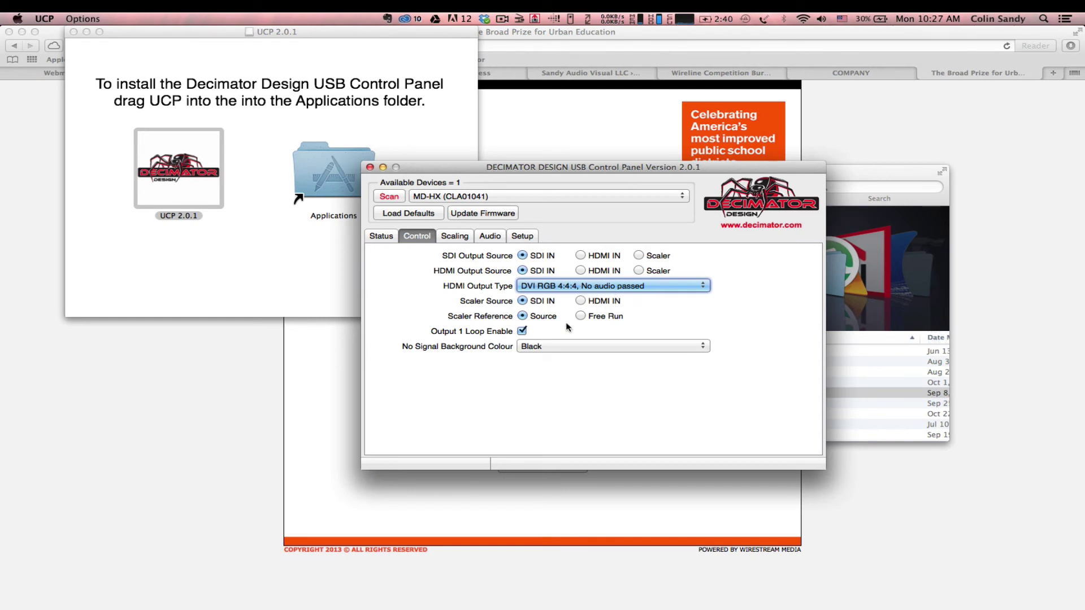
pyautogui.click(584, 346)
pyautogui.click(544, 346)
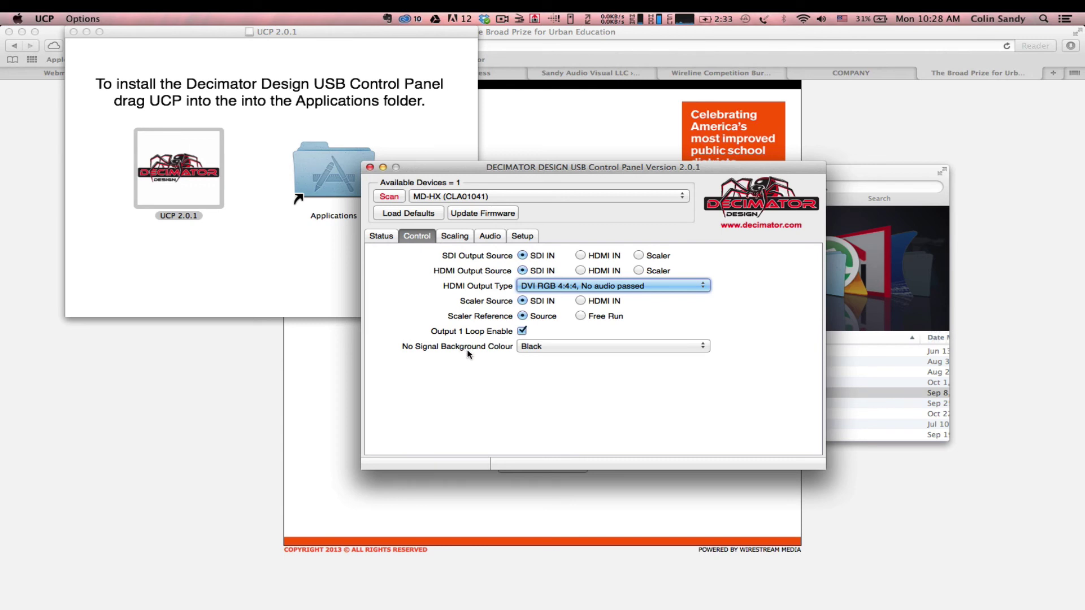